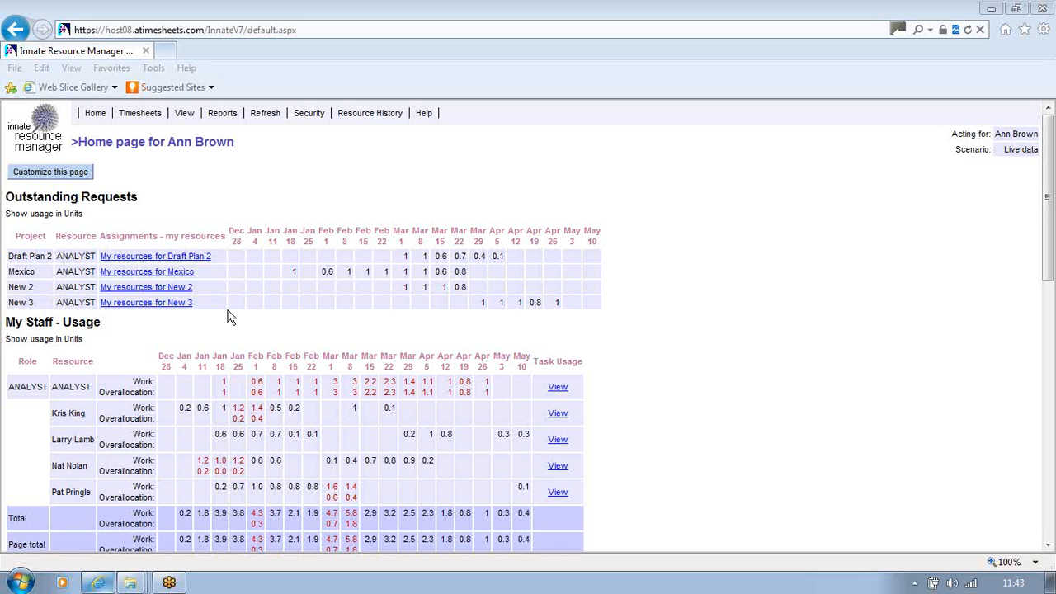
- Open the outstanding ANALYST request for project New 3 and start Replace Resource on its design task
left_click(139, 303)
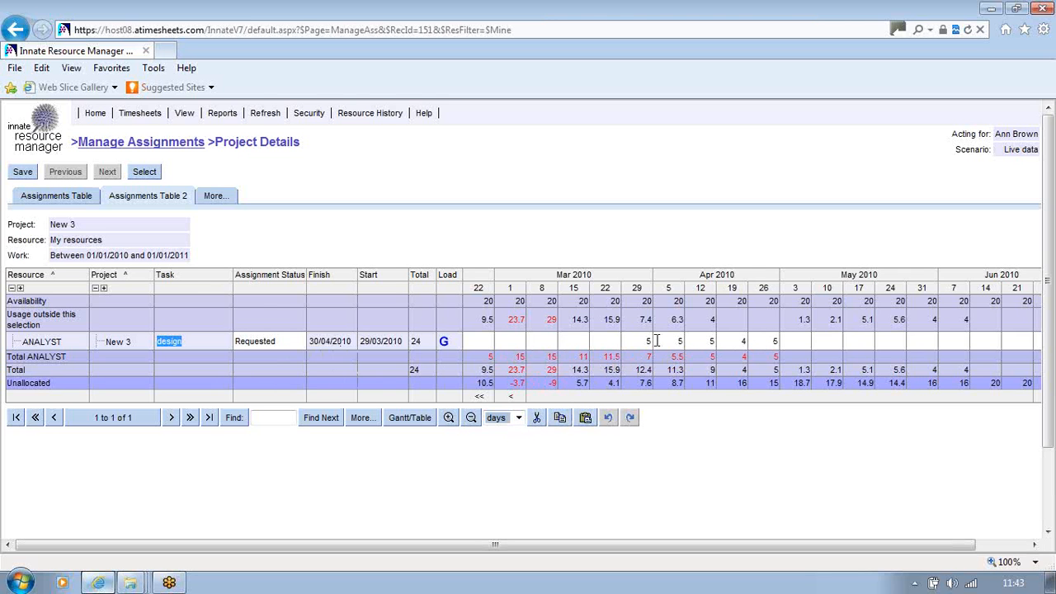
right_click(202, 344)
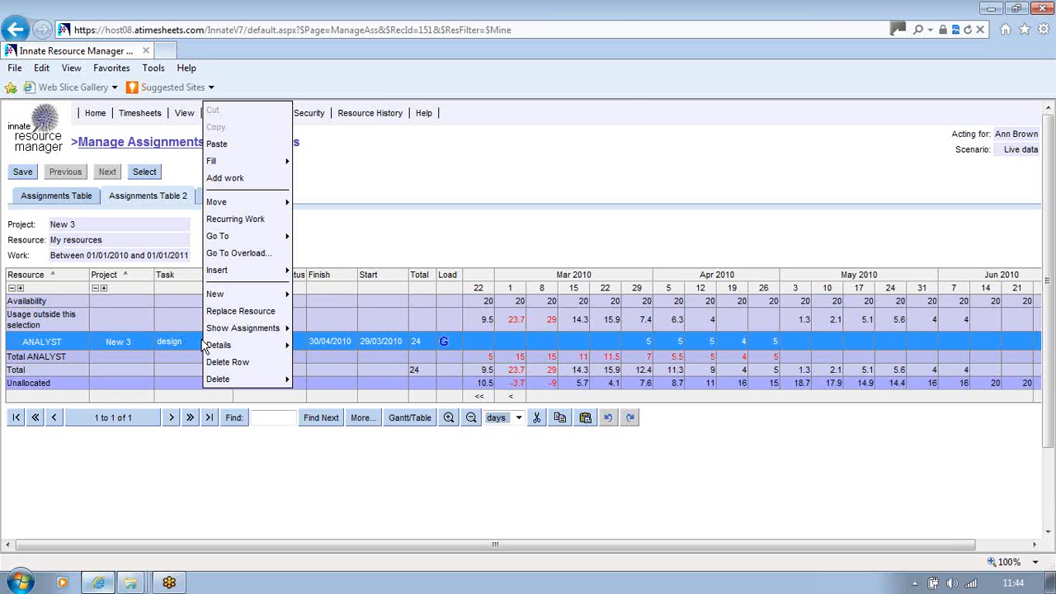
left_click(223, 311)
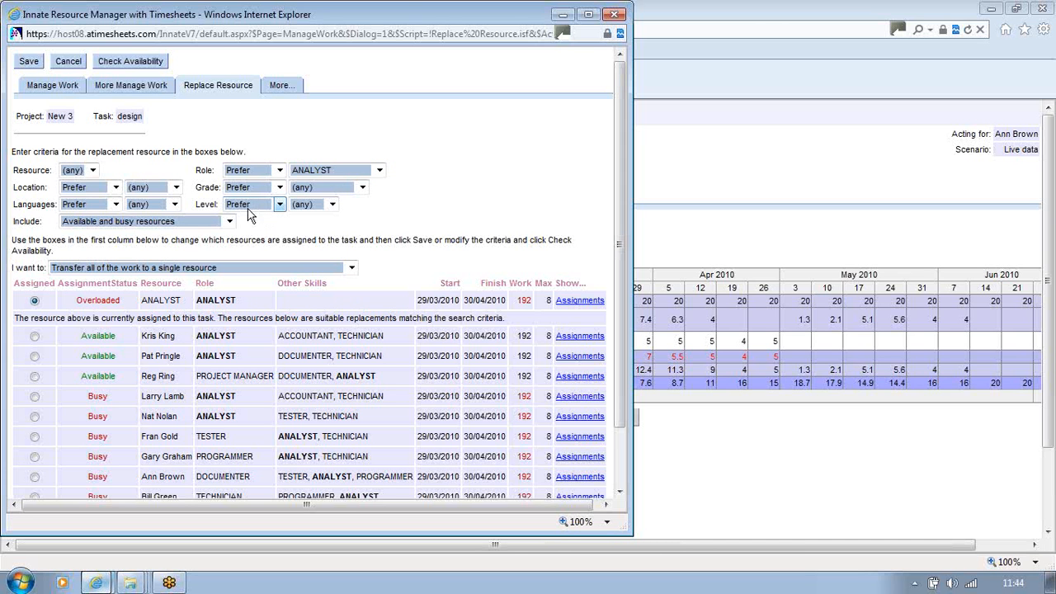
- Check which Location and Languages options are offered as criteria for the replacement resource
left_click(176, 188)
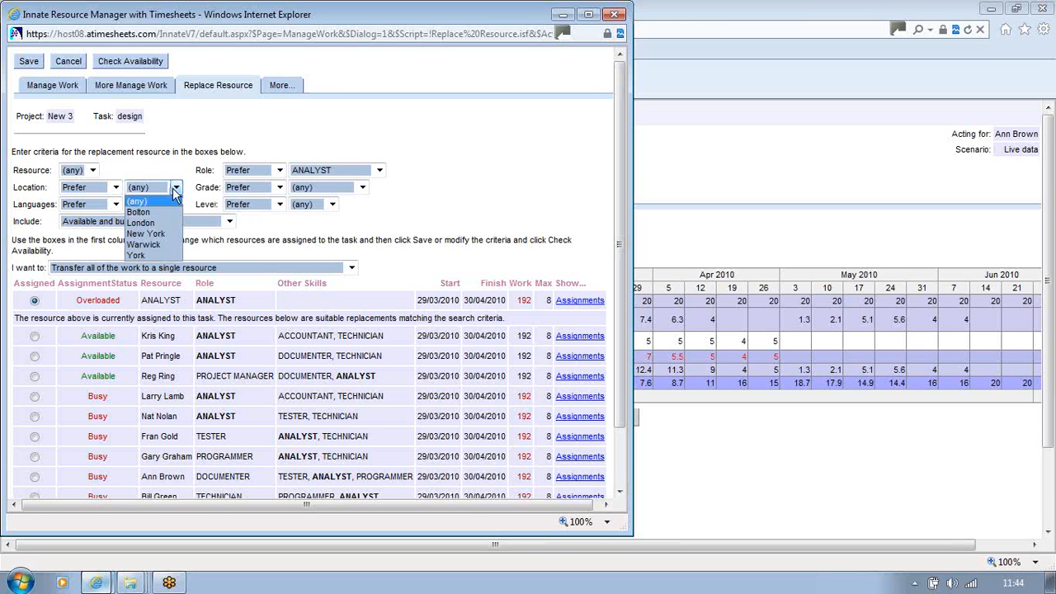
left_click(176, 188)
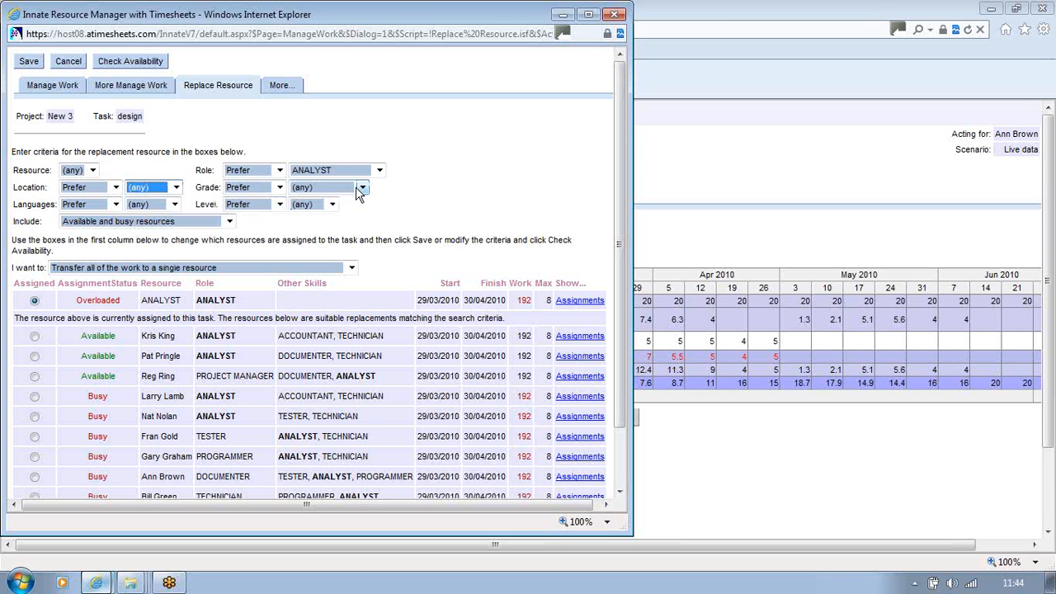
left_click(175, 204)
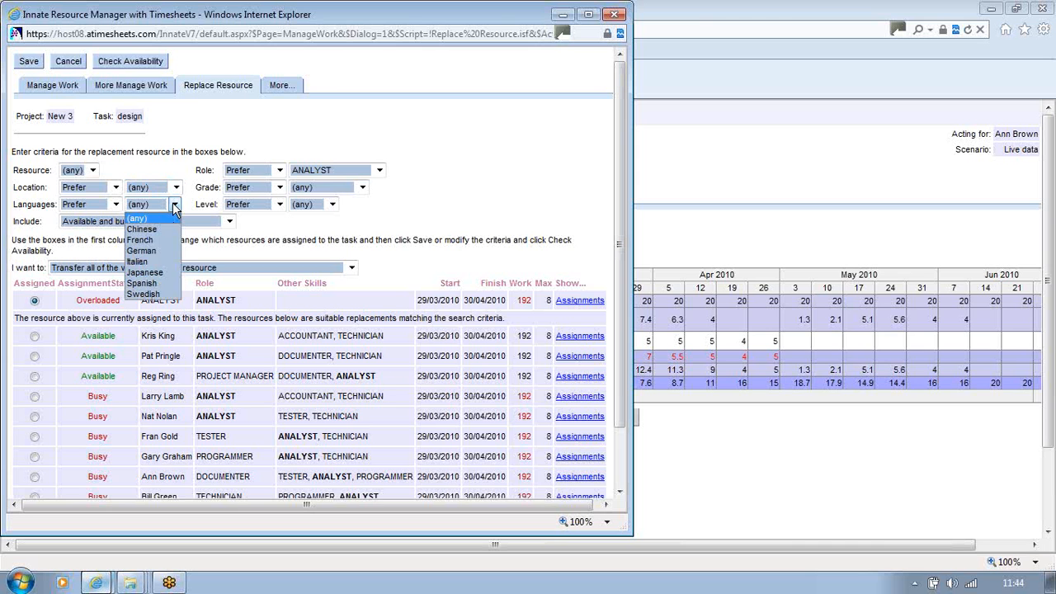
left_click(174, 207)
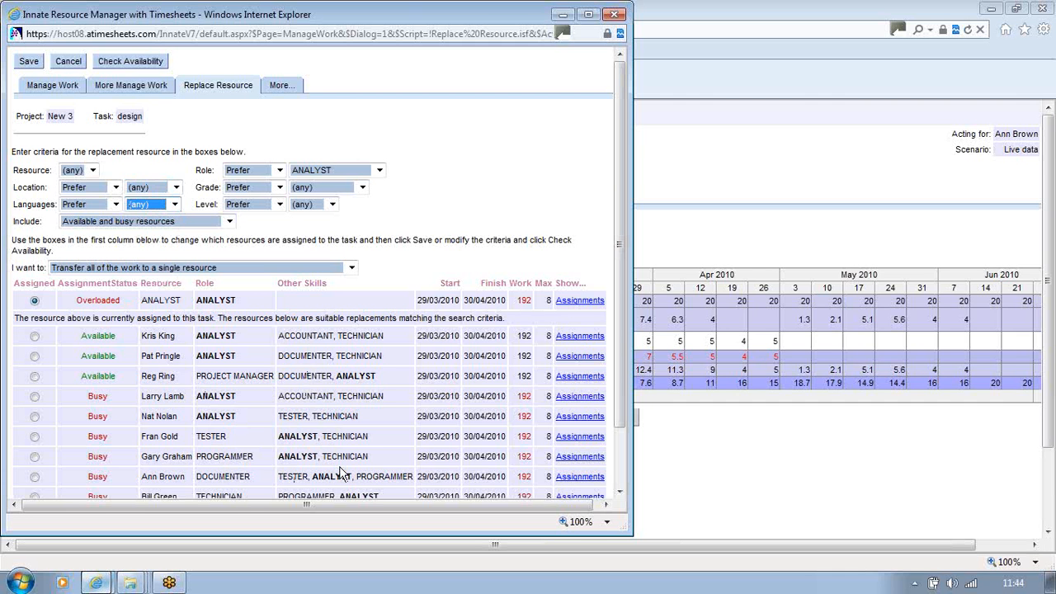
- Assign the design task to the available analyst with accountant and technician skills, save, and refresh the assignments table
left_click_drag(620, 248, 621, 302)
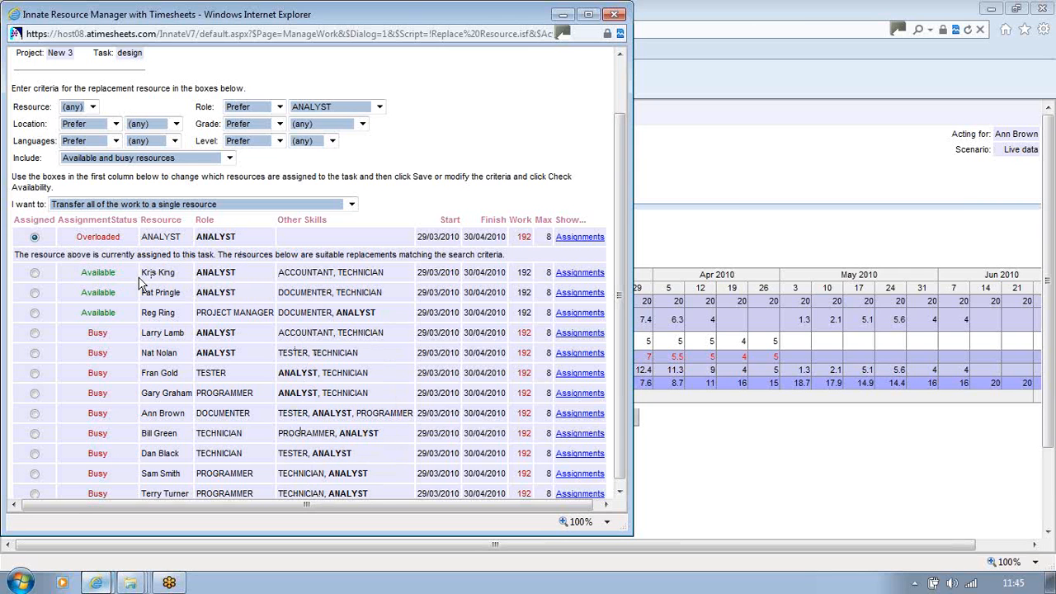
left_click(35, 273)
scroll(602, 216, "up", 2)
scroll(602, 216, "up", 1)
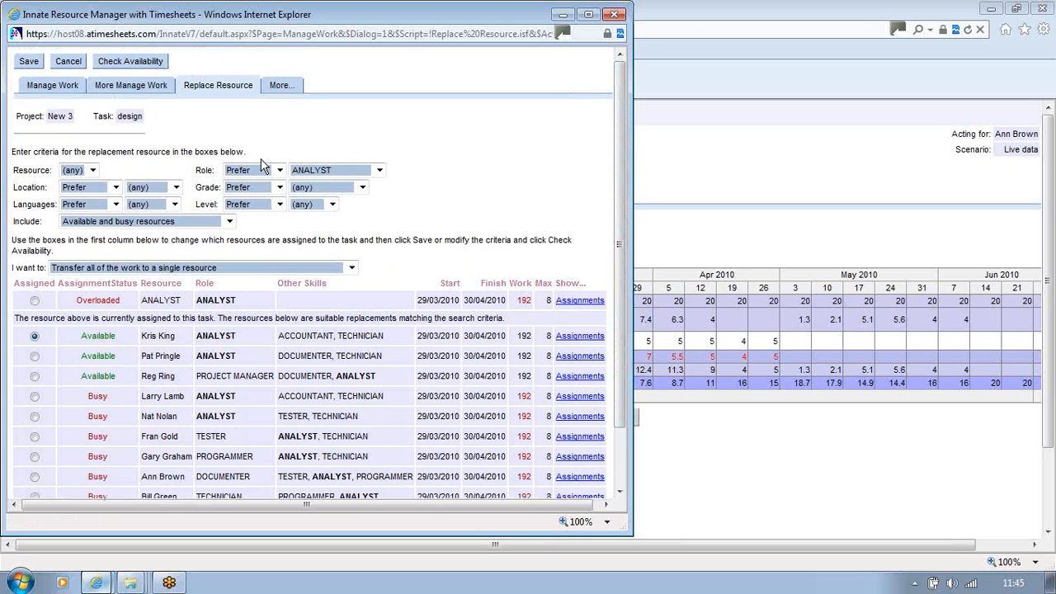
left_click(29, 62)
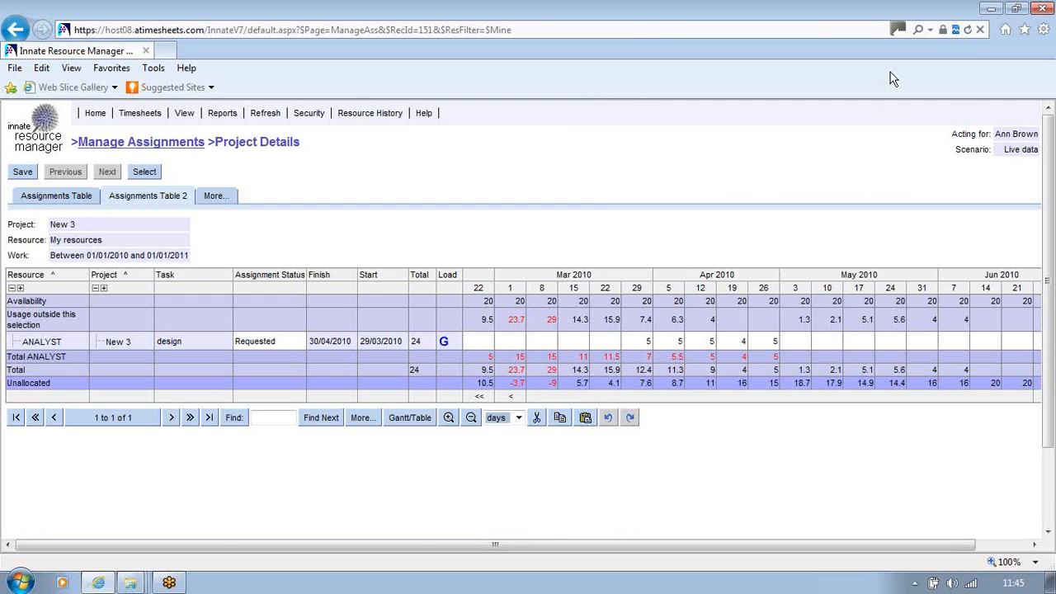
left_click(968, 29)
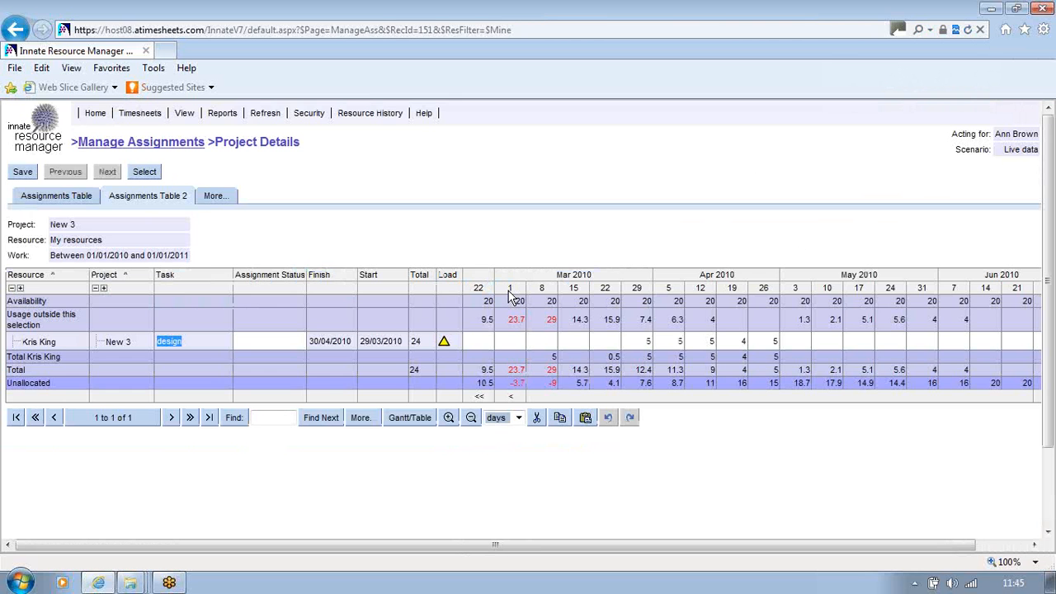
- Insert a Role column in the assignments table and place it between the Project and Task columns
right_click(142, 281)
left_click(155, 303)
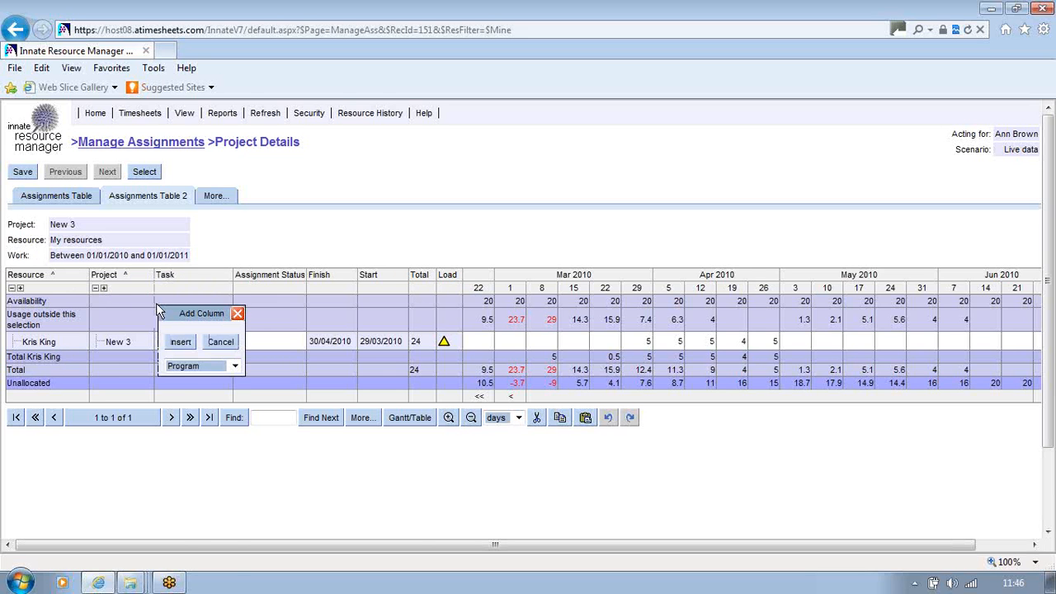
left_click(234, 366)
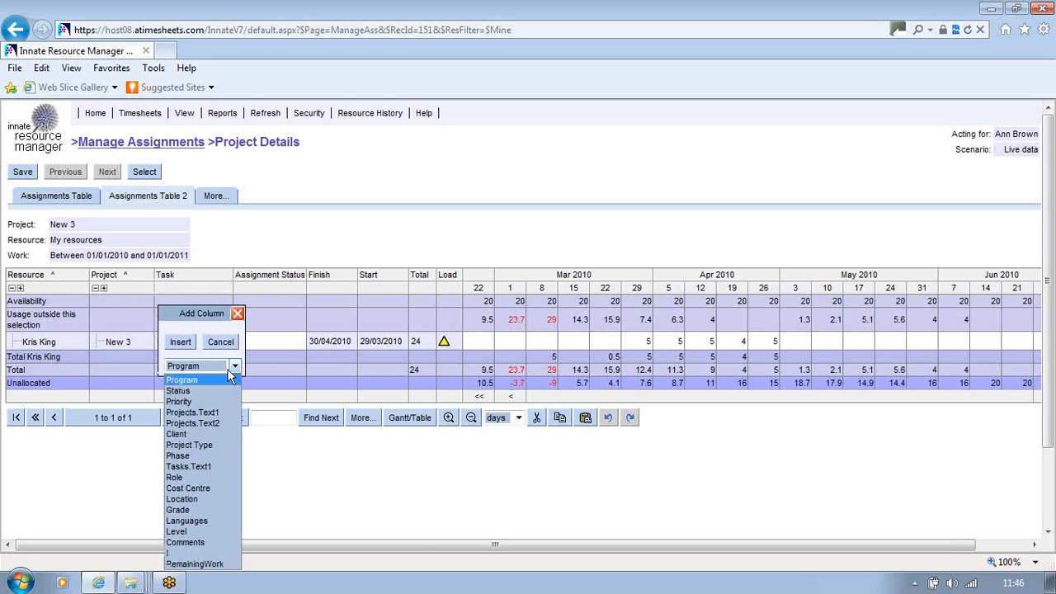
left_click(174, 479)
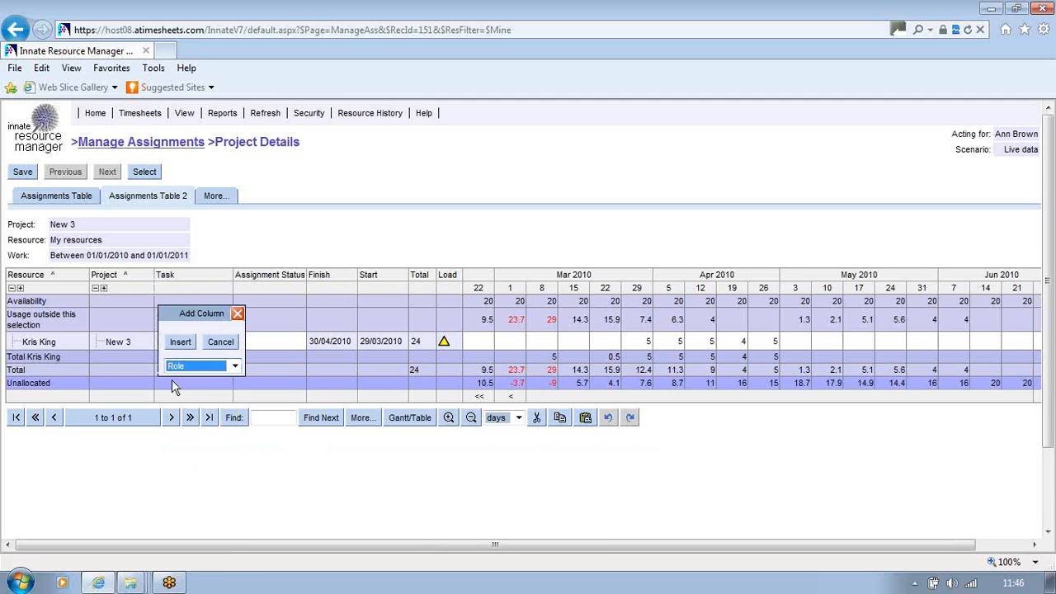
left_click(178, 343)
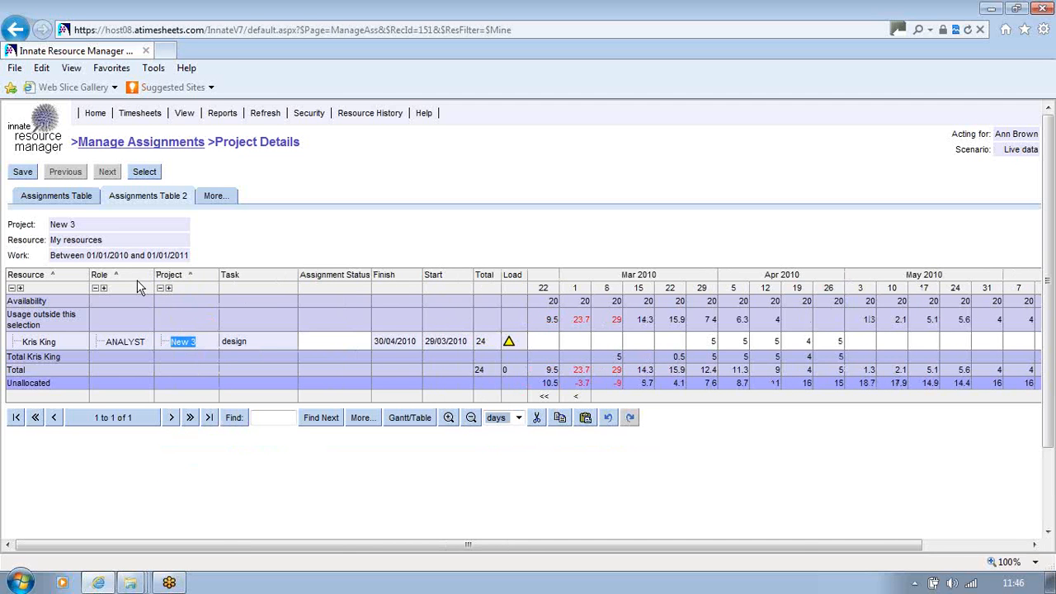
left_click_drag(137, 275, 212, 279)
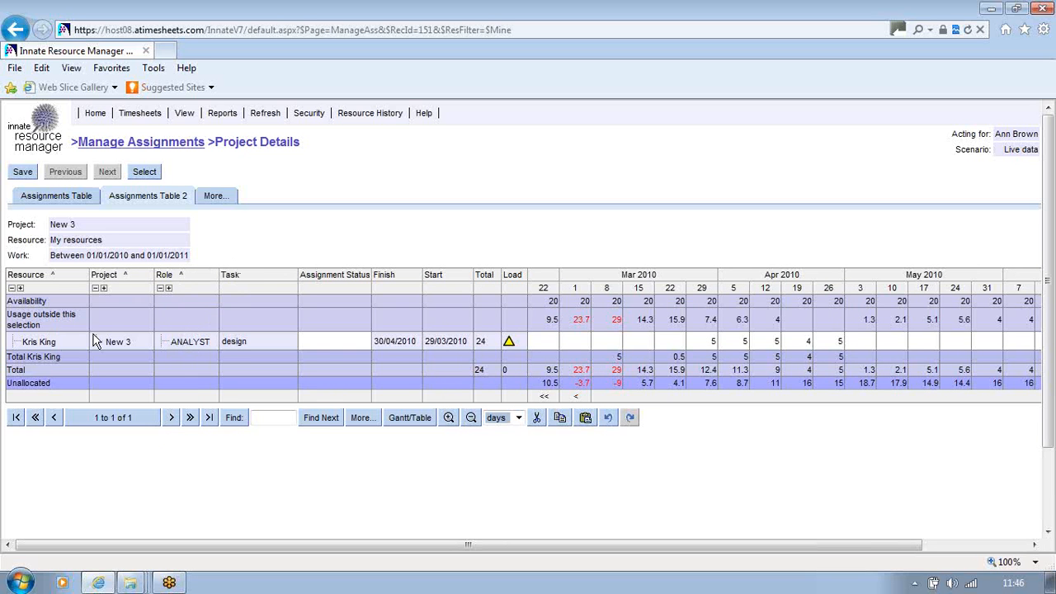
- Set the assignment status of the New 3 design task to Proposed and save the assignment
left_click(350, 341)
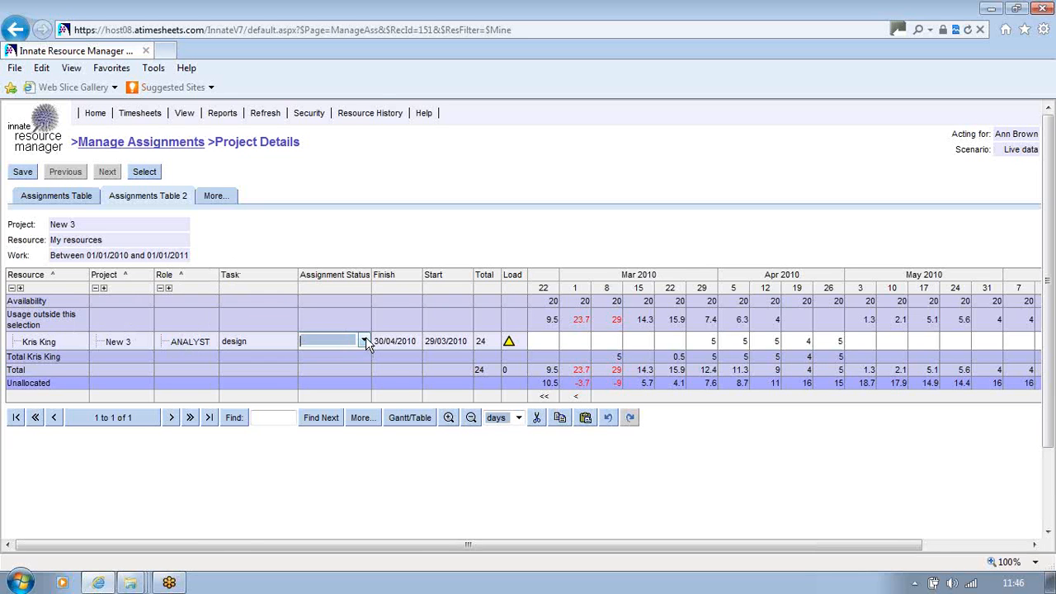
left_click(364, 342)
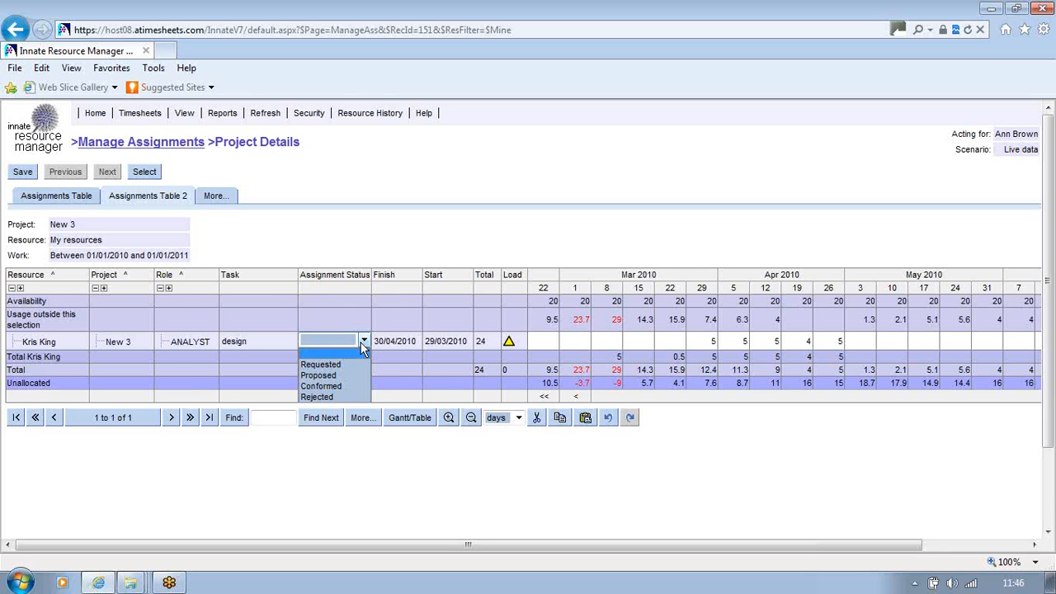
left_click(333, 376)
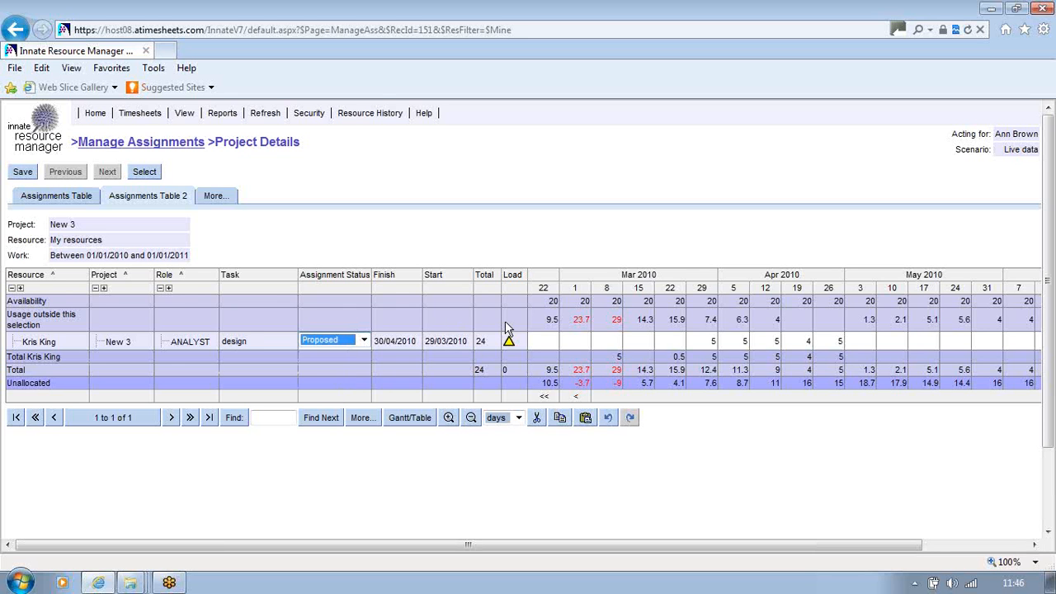
left_click(364, 340)
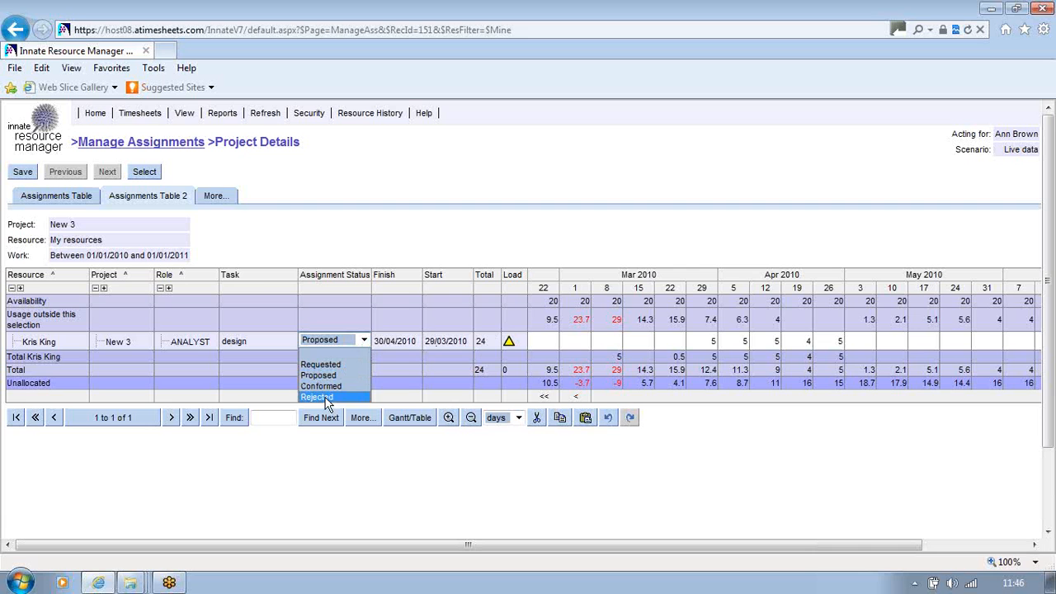
left_click(362, 342)
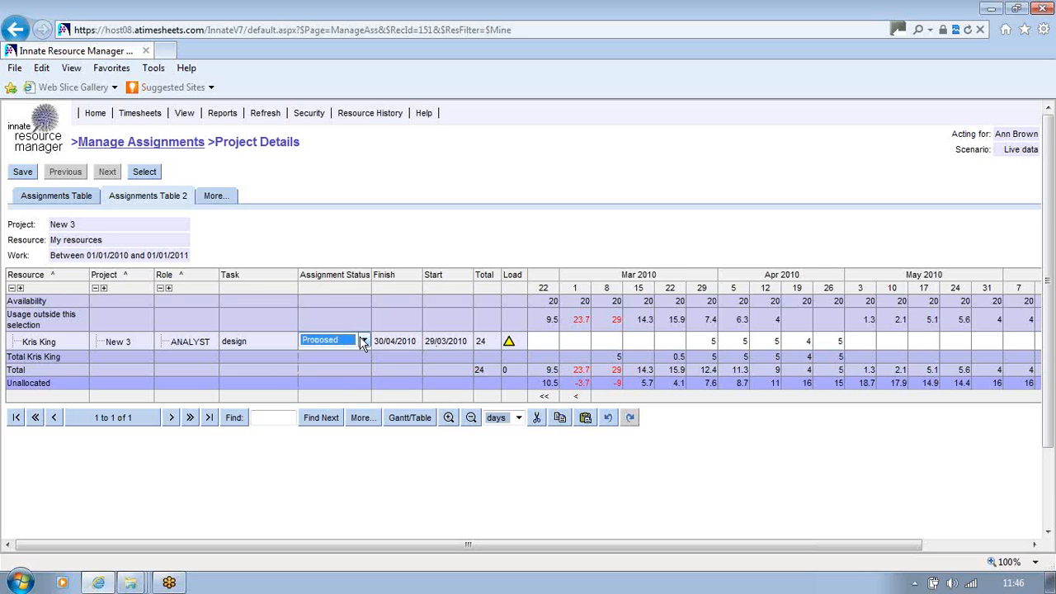
left_click(23, 173)
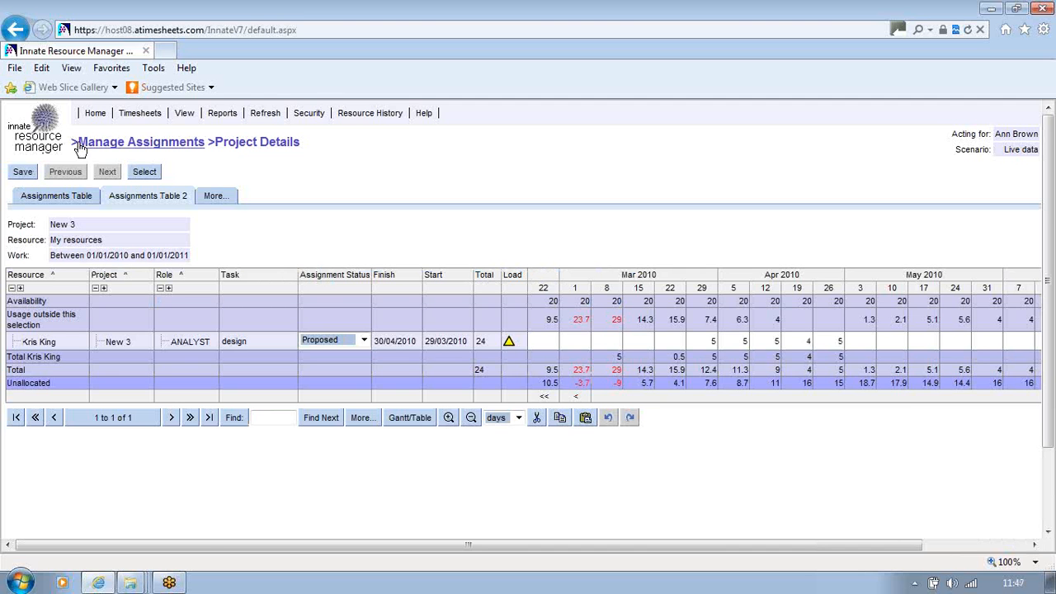
- Return to the home page, then open the assignment details of My Resources for all projects
left_click(104, 117)
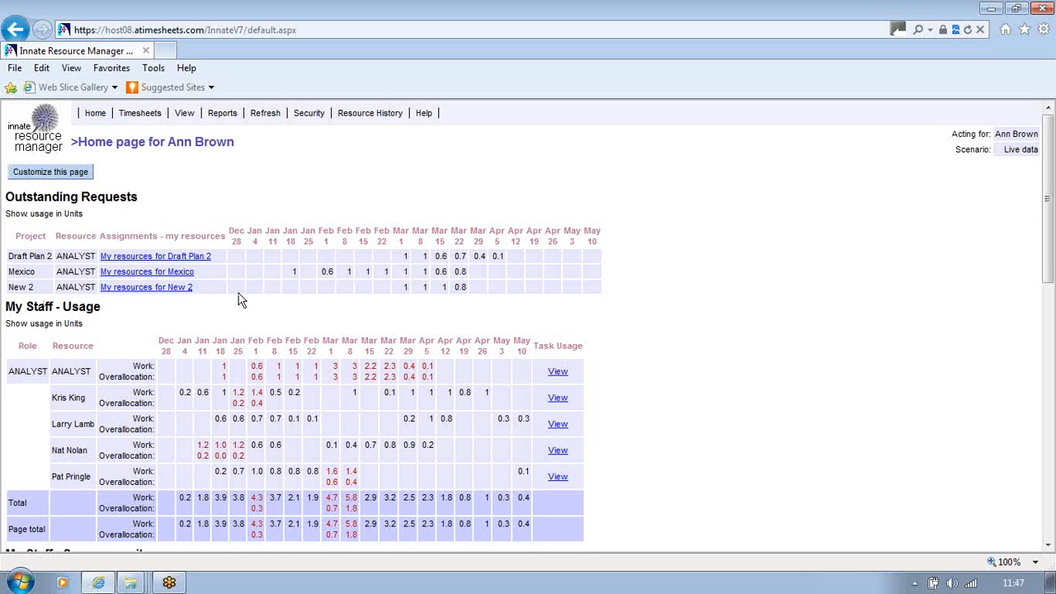
mouse_move(184, 117)
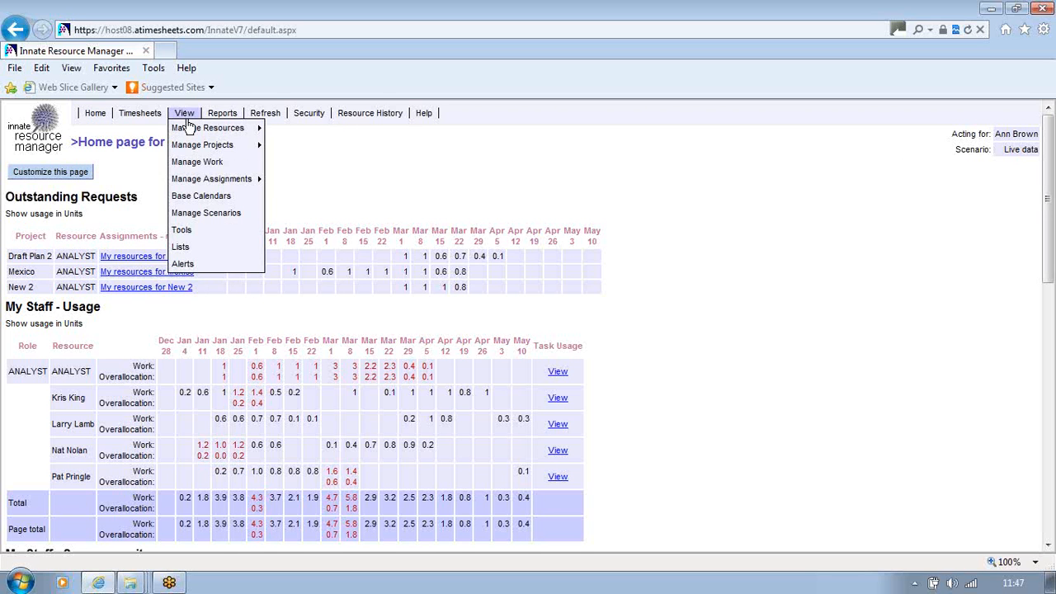
mouse_move(247, 178)
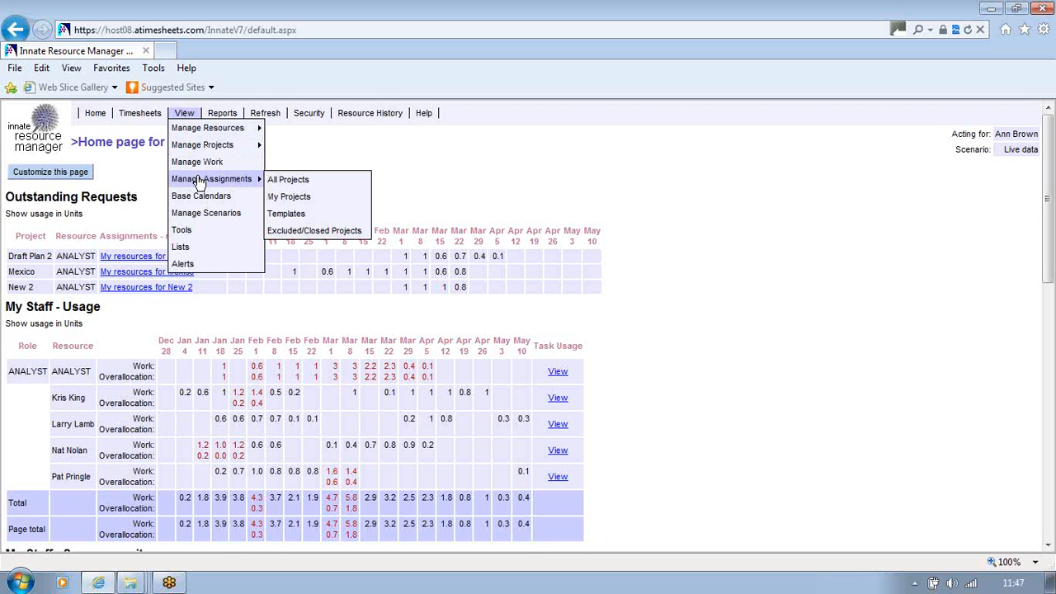
left_click(280, 179)
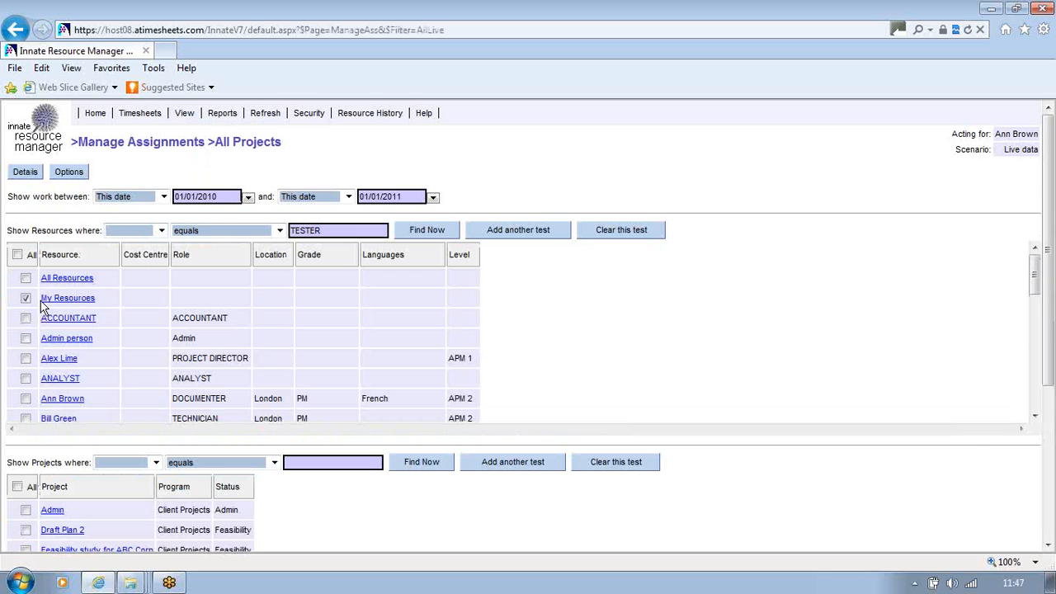
left_click(17, 486)
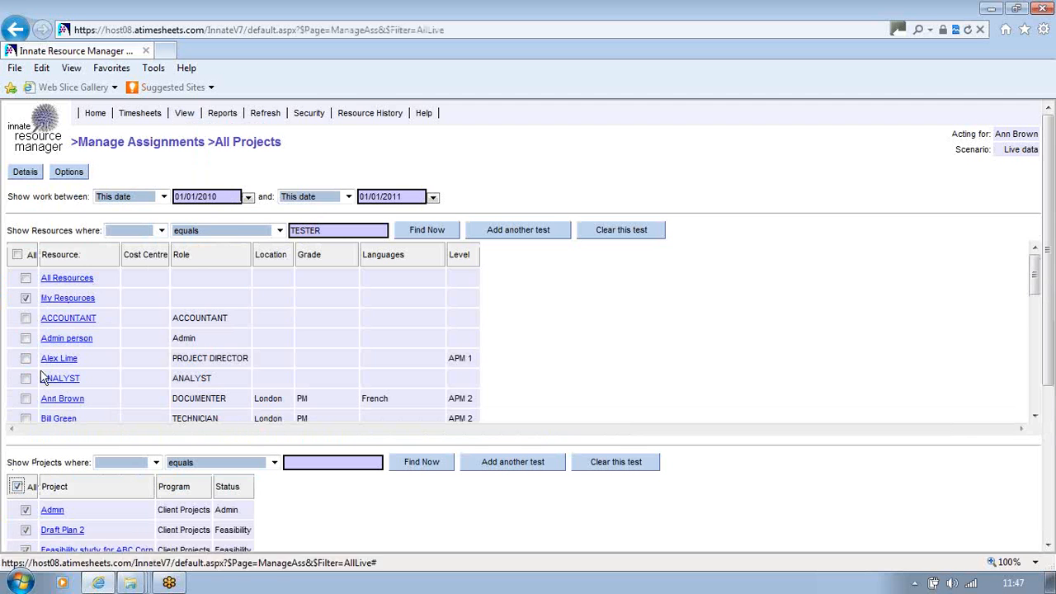
left_click(25, 173)
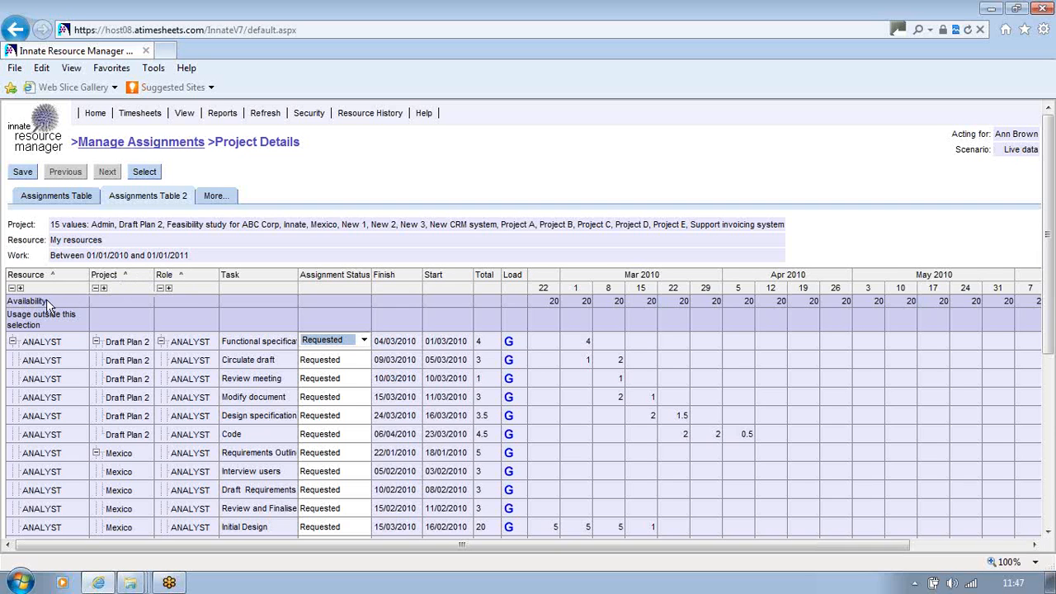
- Collapse the assignments by resource and examine the generic ANALYST requests and the newly proposed analyst's assignments, including the Project A tasks
left_click(12, 288)
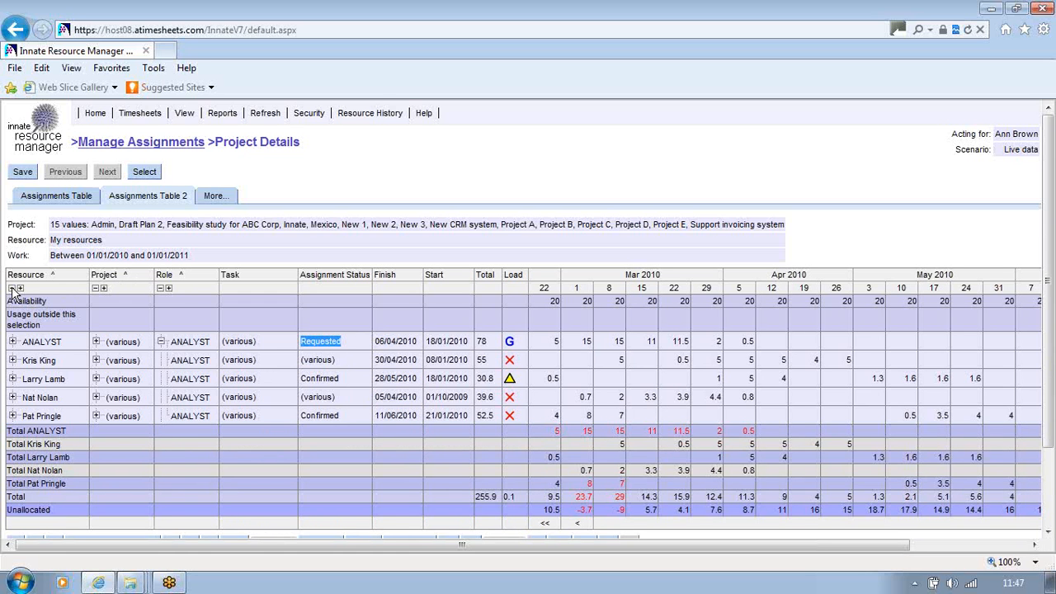
left_click(13, 341)
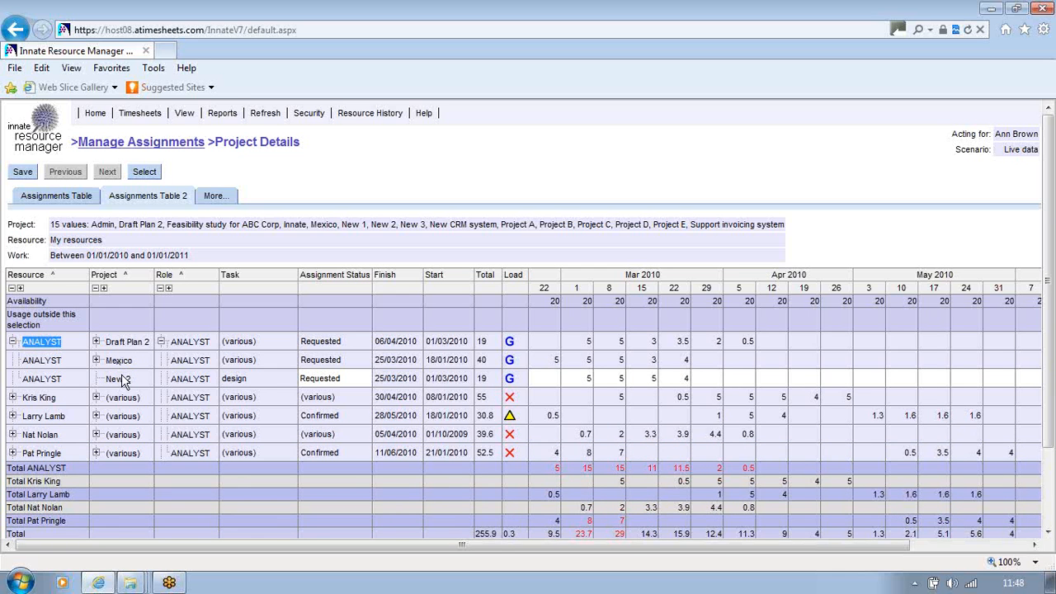
left_click(12, 340)
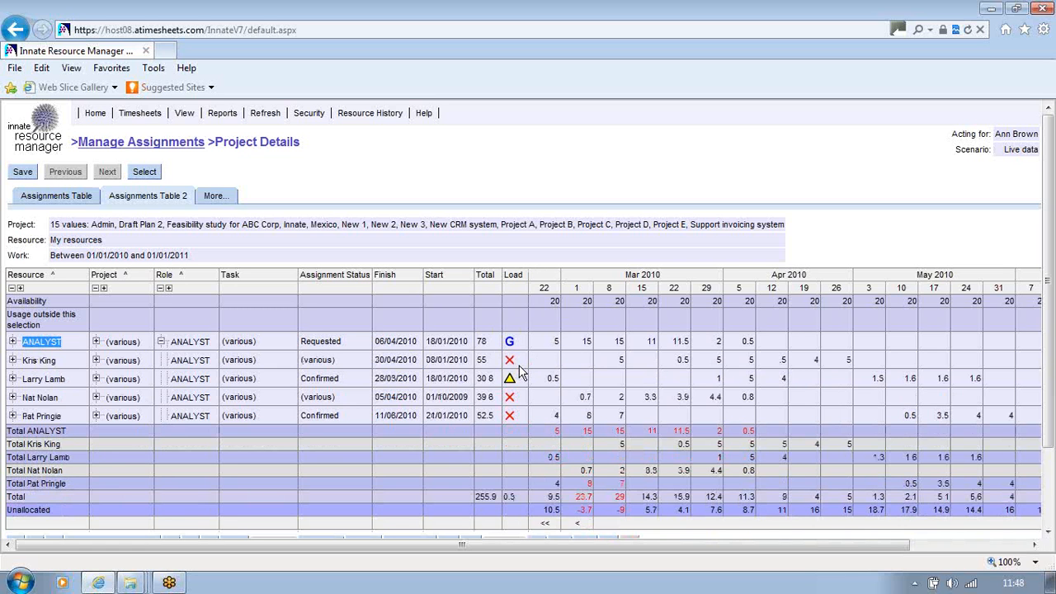
left_click(12, 361)
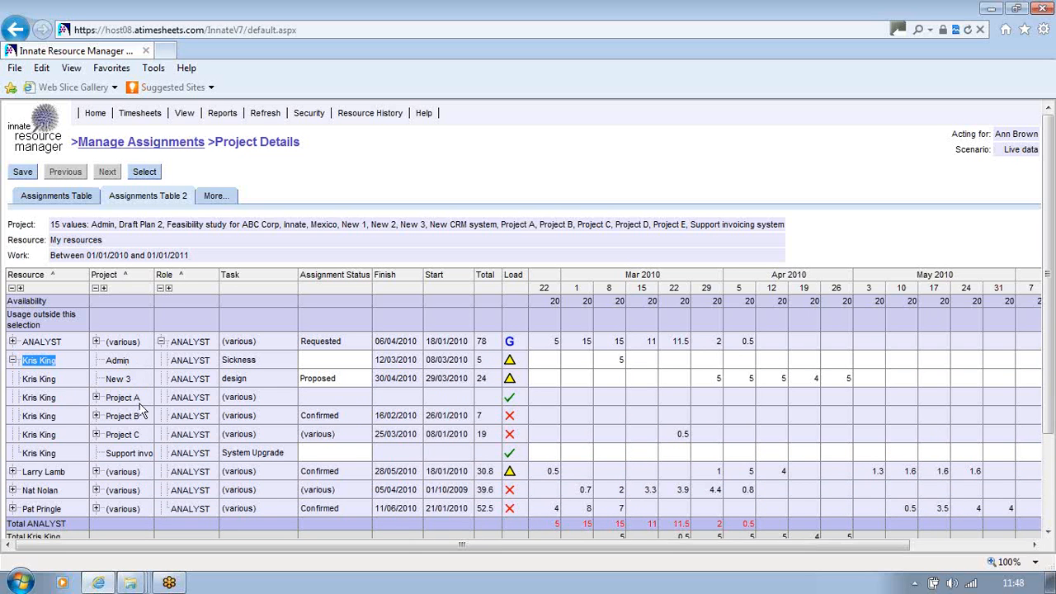
left_click(96, 398)
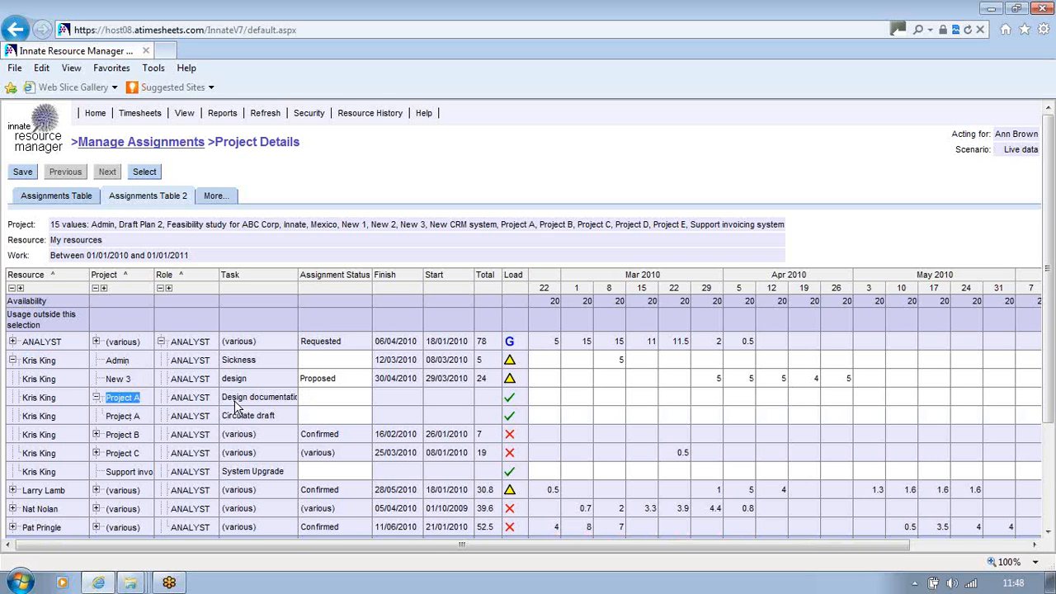
left_click(96, 398)
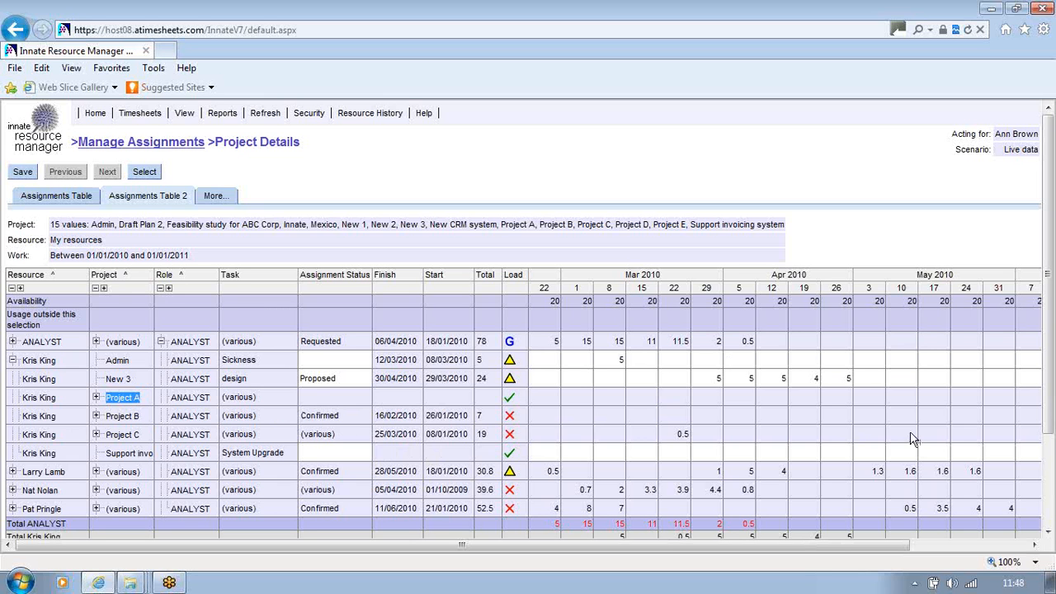
- View the proposed analyst's assignments over the date range of the Project B row, then review the table's resource totals and unallocated time
right_click(274, 417)
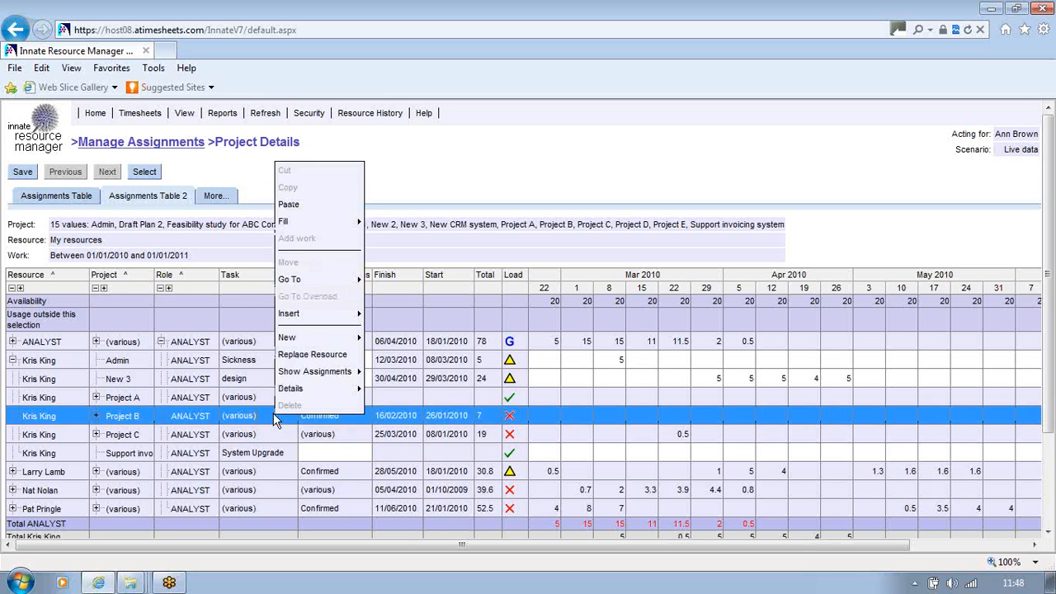
mouse_move(285, 371)
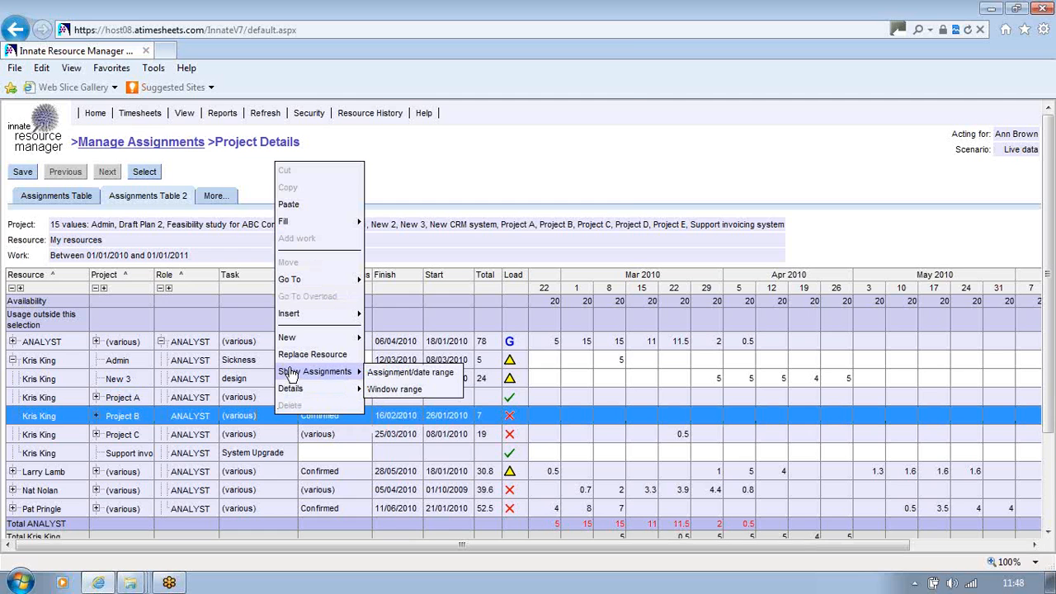
left_click(408, 373)
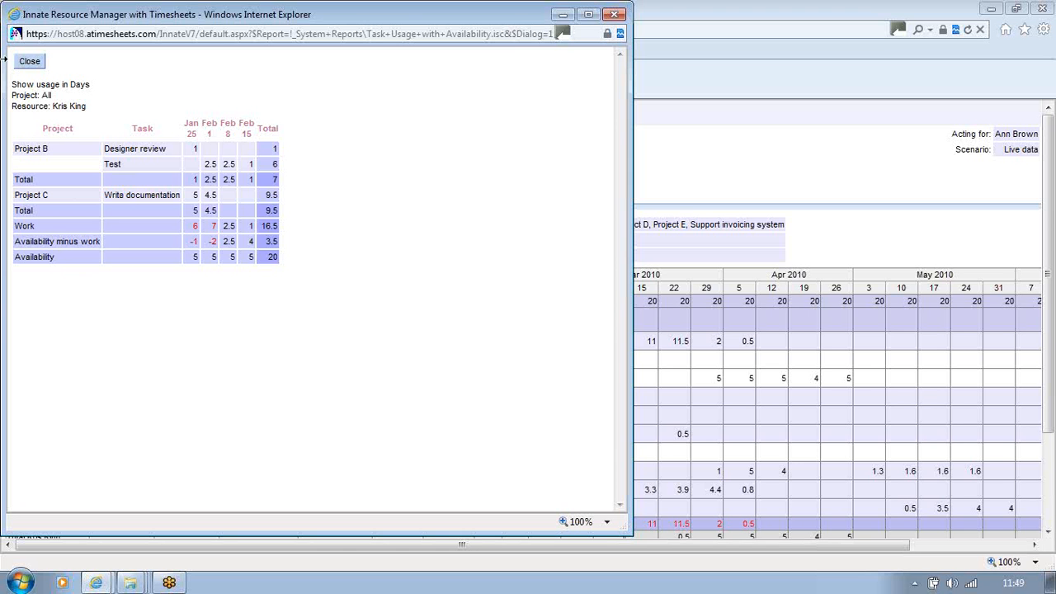
left_click(29, 62)
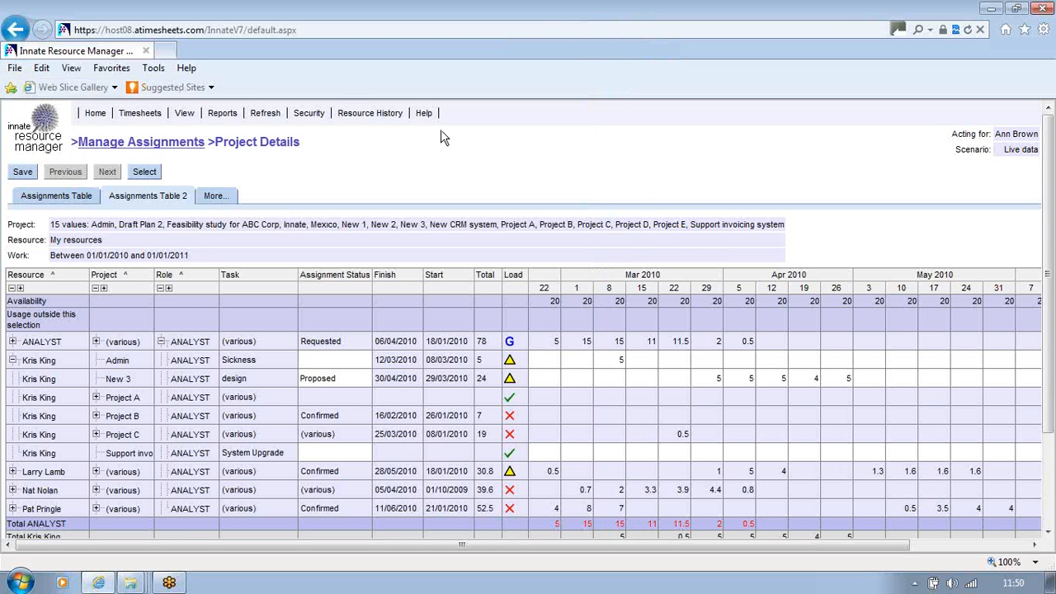
left_click_drag(1050, 235, 1046, 307)
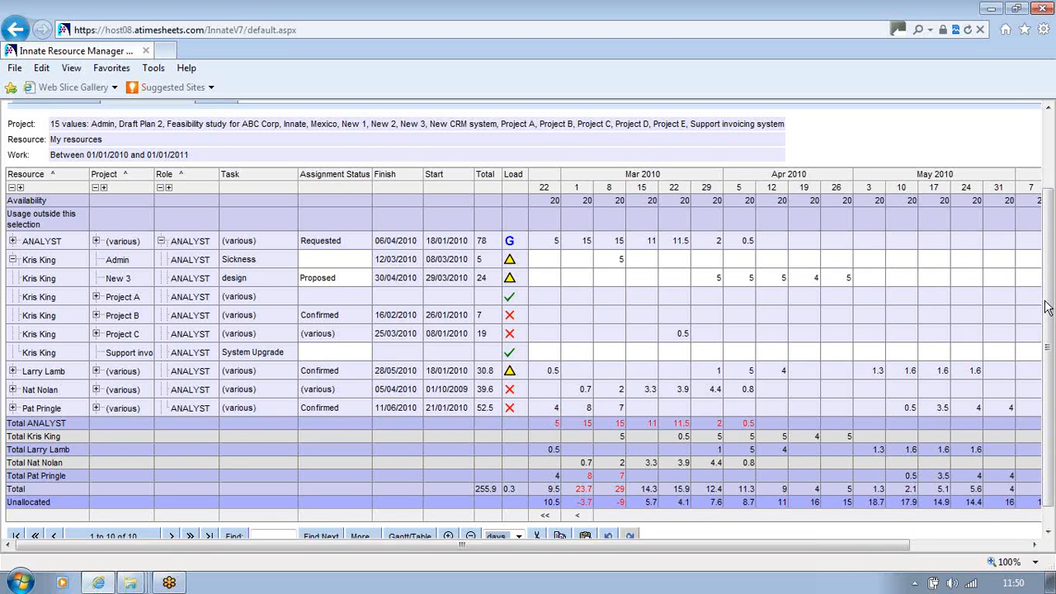
left_click_drag(1047, 301, 1048, 311)
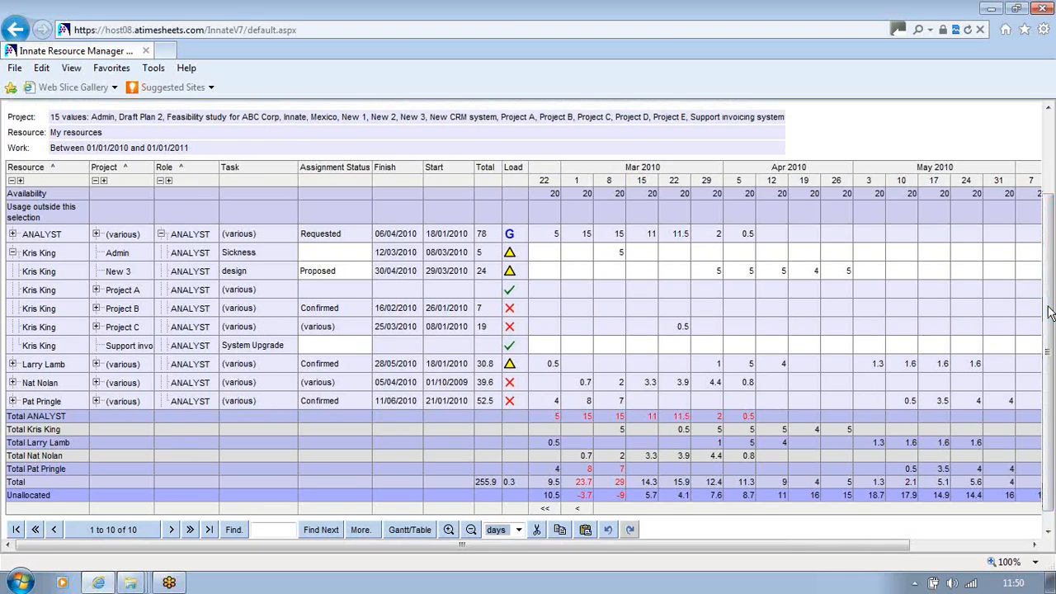